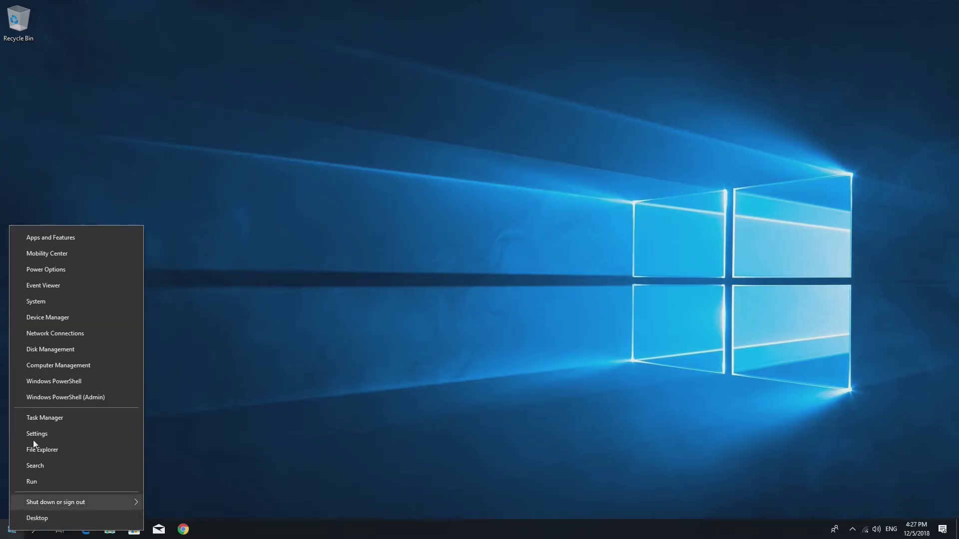
Open the Apps & features settings page from the Win+X power user menu.
click(97, 239)
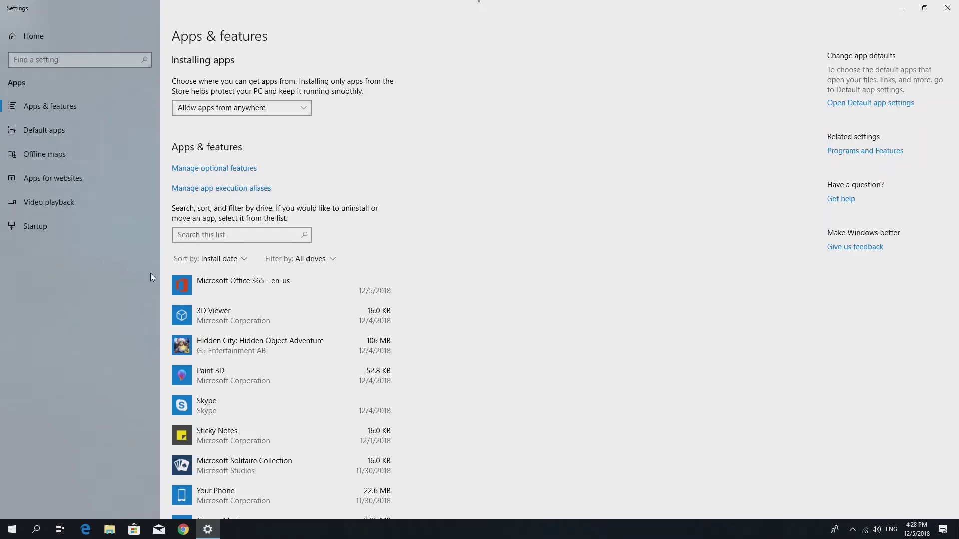
Select Microsoft Office 365 - en-us in Apps & features to show Modify and Uninstall.
click(184, 286)
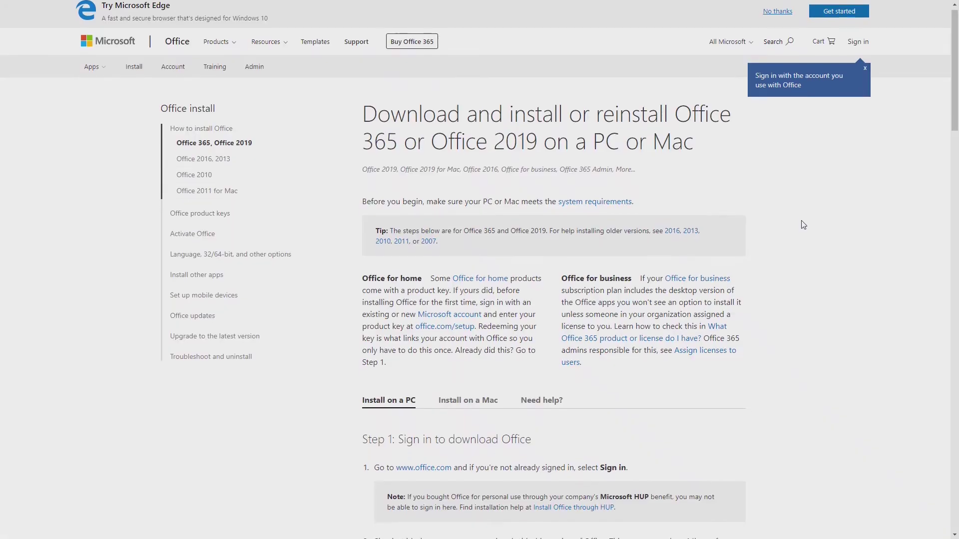
scroll(803, 224, down, 2)
scroll(802, 225, down, 2)
scroll(802, 225, down, 1)
scroll(802, 225, down, 1)
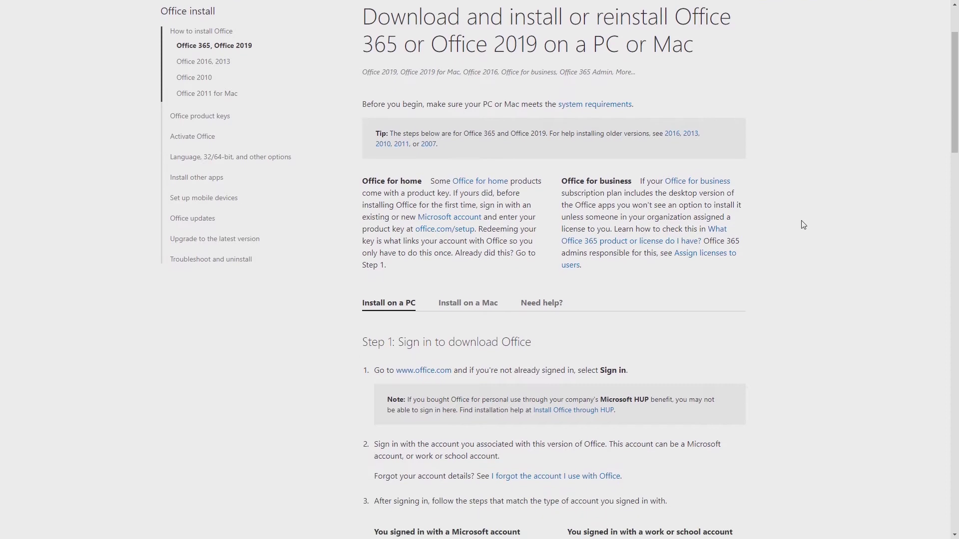
scroll(803, 225, down, 1)
scroll(802, 225, down, 1)
scroll(802, 226, down, 1)
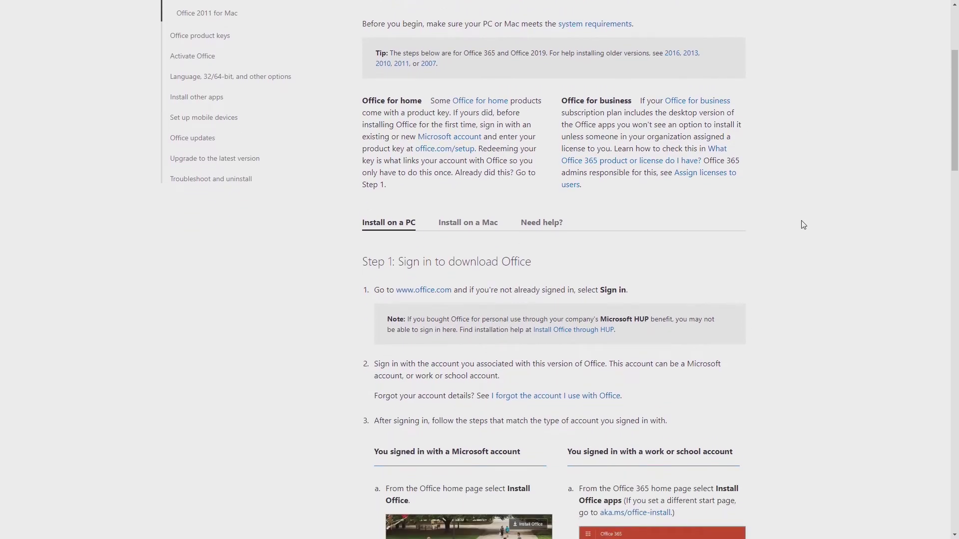
scroll(802, 225, down, 1)
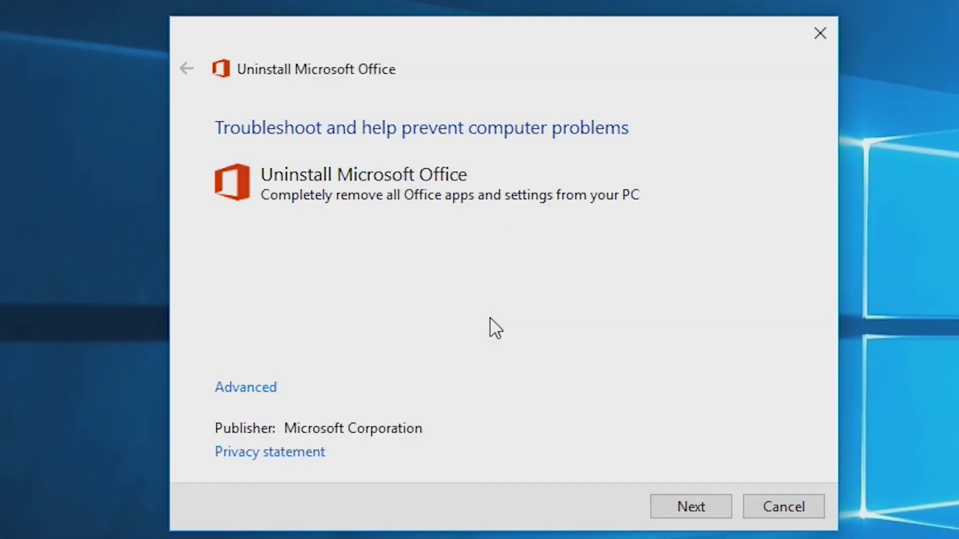
Advance the Uninstall Microsoft Office troubleshooter past its start screen to begin detection.
click(685, 507)
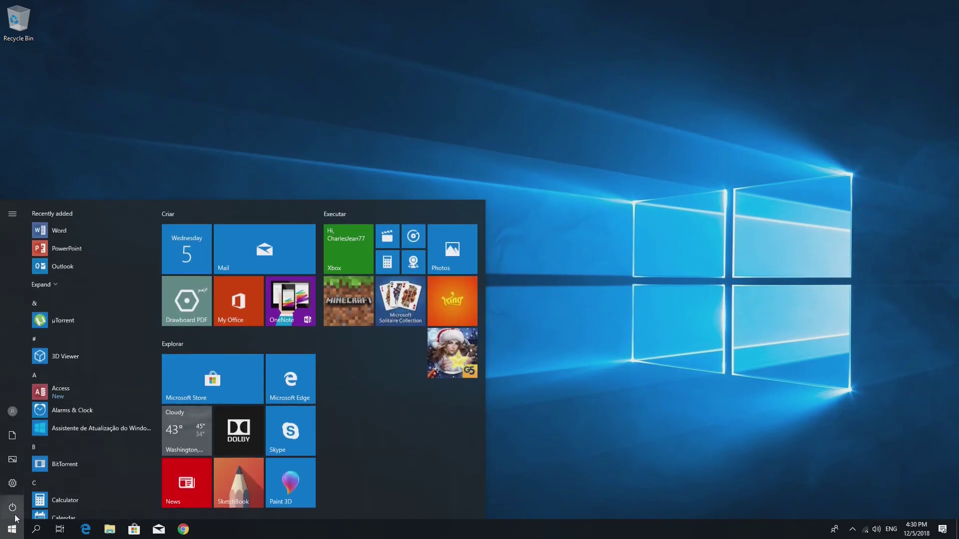
Show the Start menu power options: Sleep, Shut down and Restart.
click(12, 508)
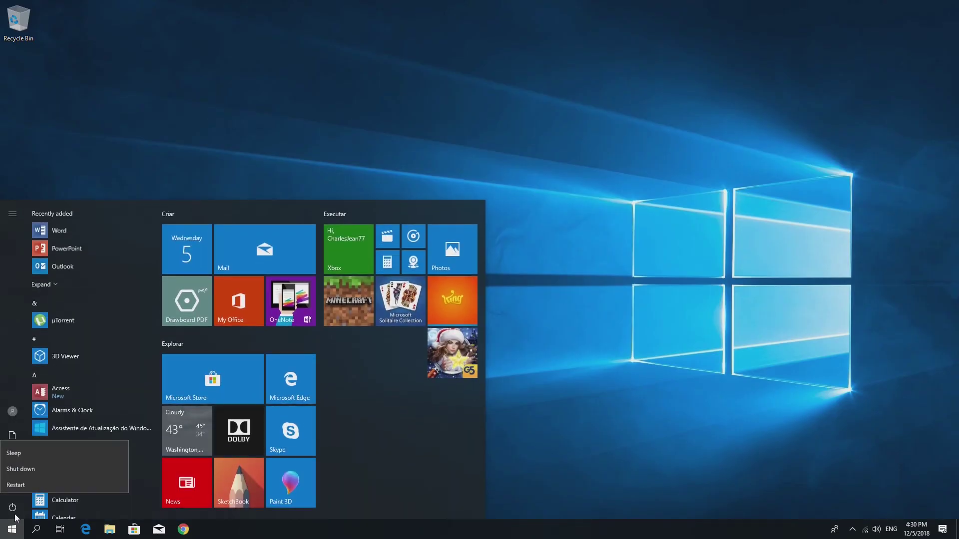